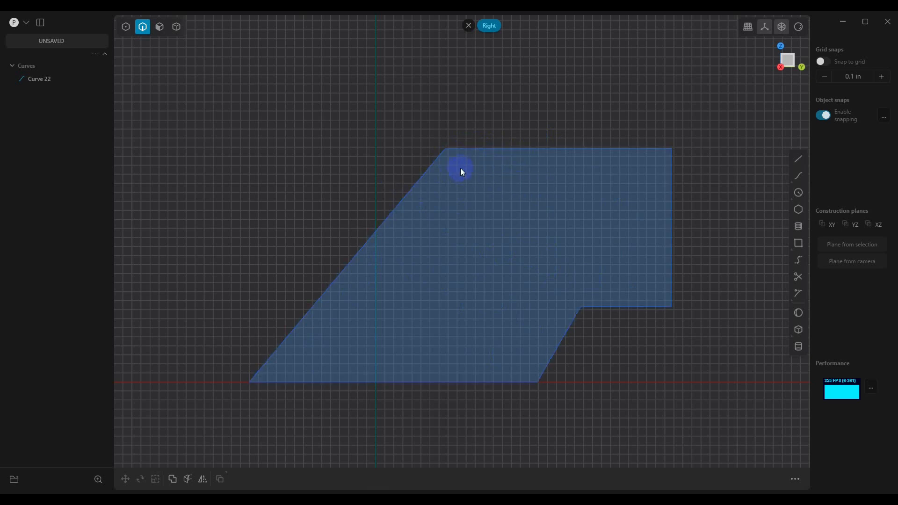
- Offset the closed outline inward by about 0.274 in, trying the gap fill options and choosing Linear
left_click(493, 150)
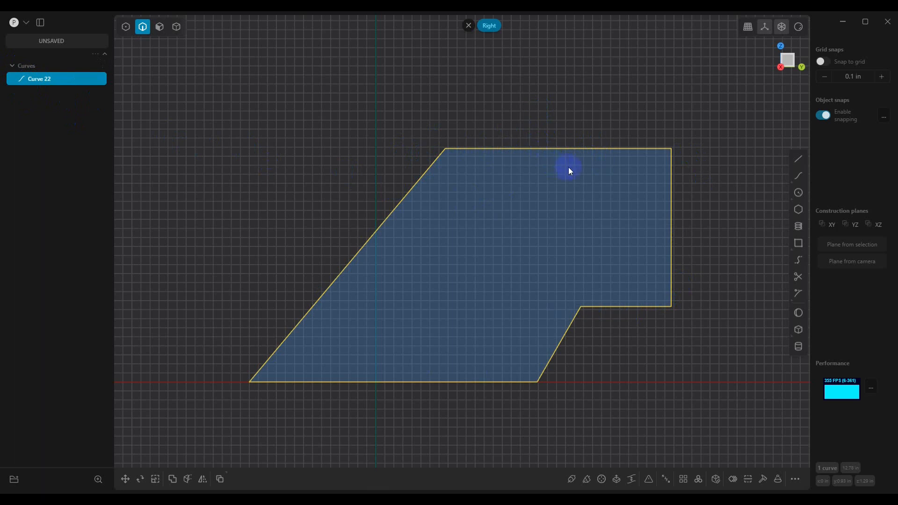
key("o")
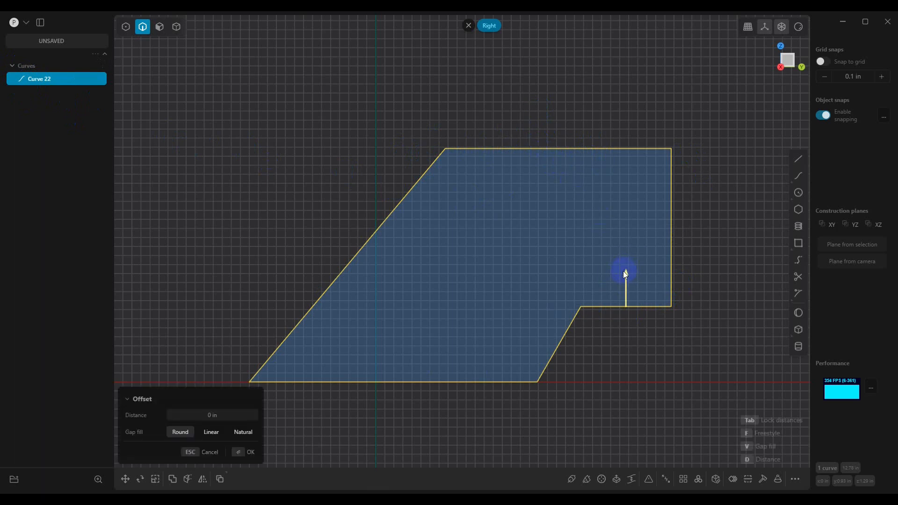
left_click_drag(627, 273, 624, 250)
left_click(252, 430)
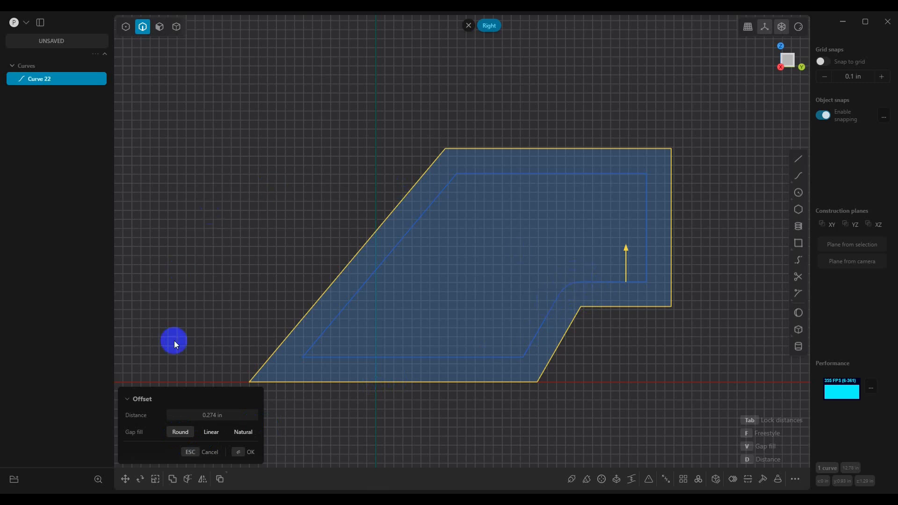
left_click(212, 433)
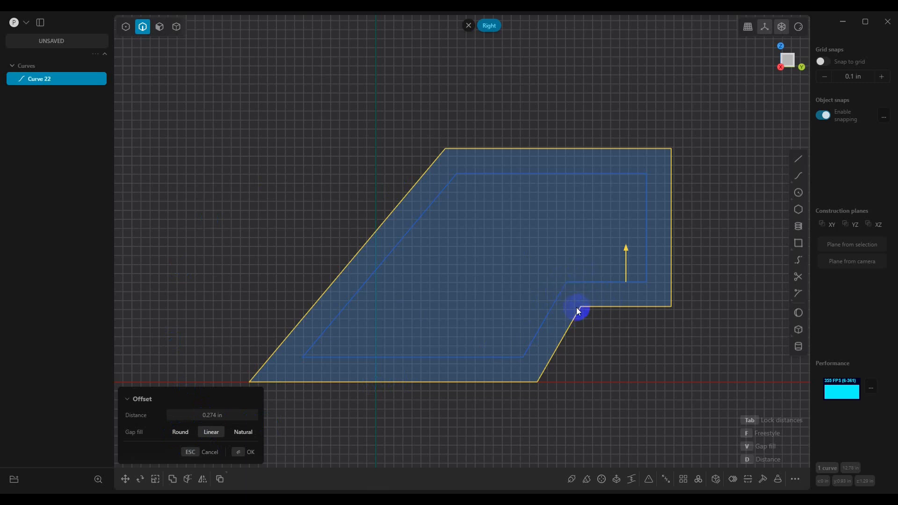
left_click(242, 437)
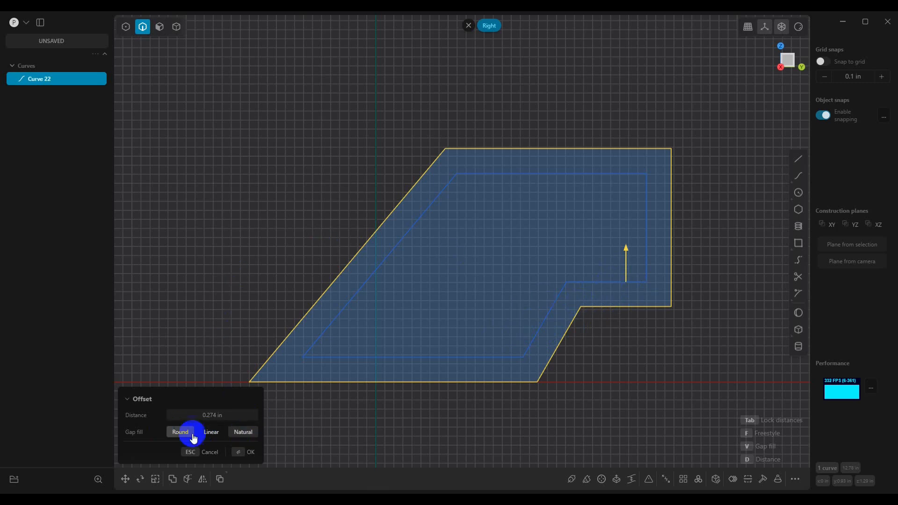
left_click(181, 432)
left_click(208, 433)
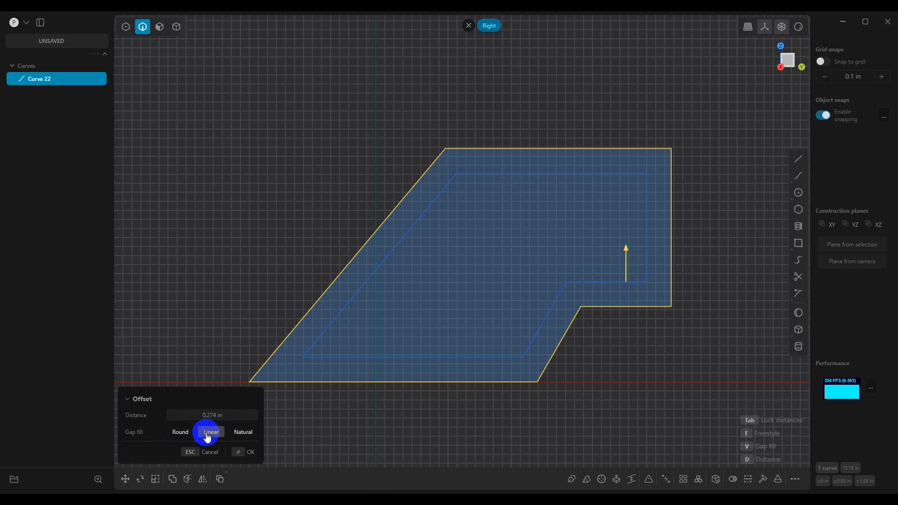
- Set the outline's offset distance to 0.25 in, accept it, and hide the new inner curve
left_click(231, 416)
type("0.25")
key("Return")
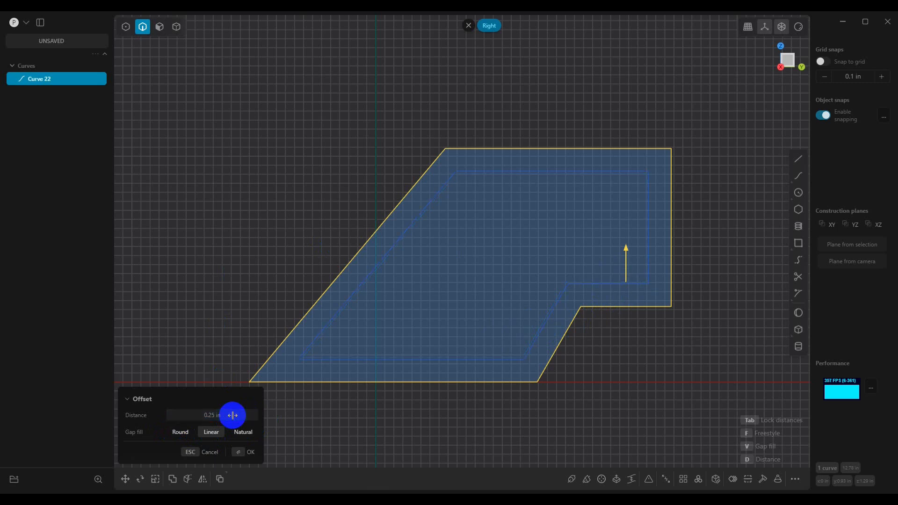
left_click(243, 451)
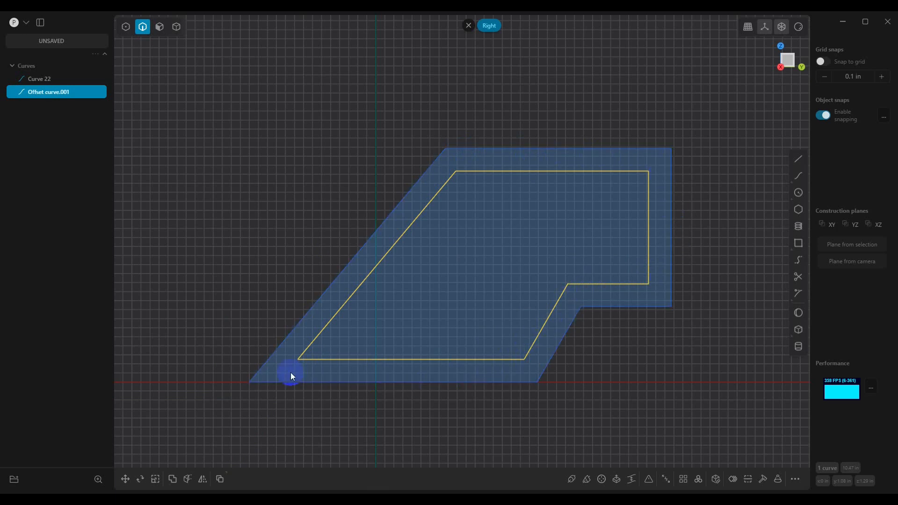
left_click(75, 92)
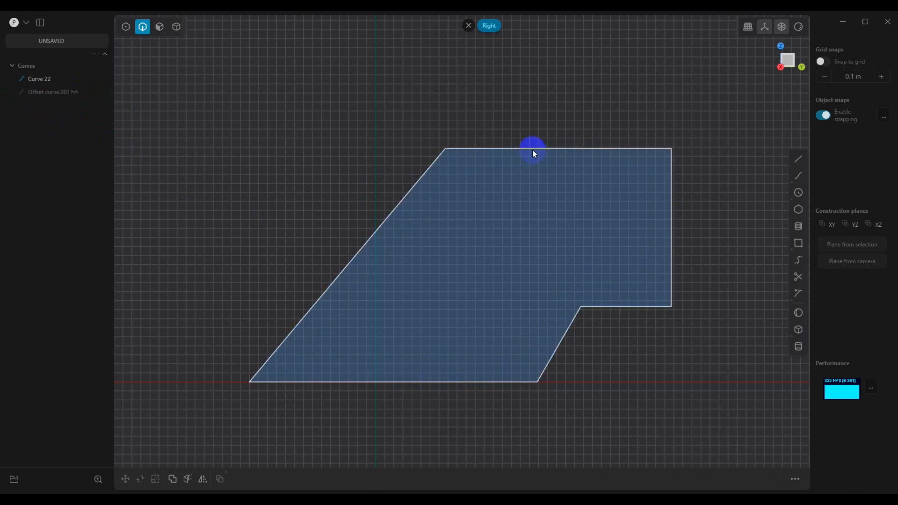
- Unjoin the original closed outline into separate line segments and clear the selection
left_click(486, 150)
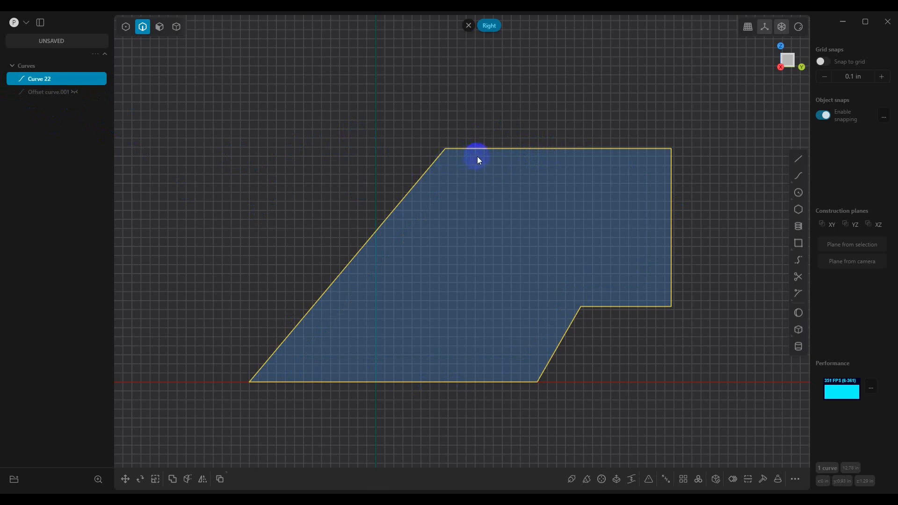
key("alt+j")
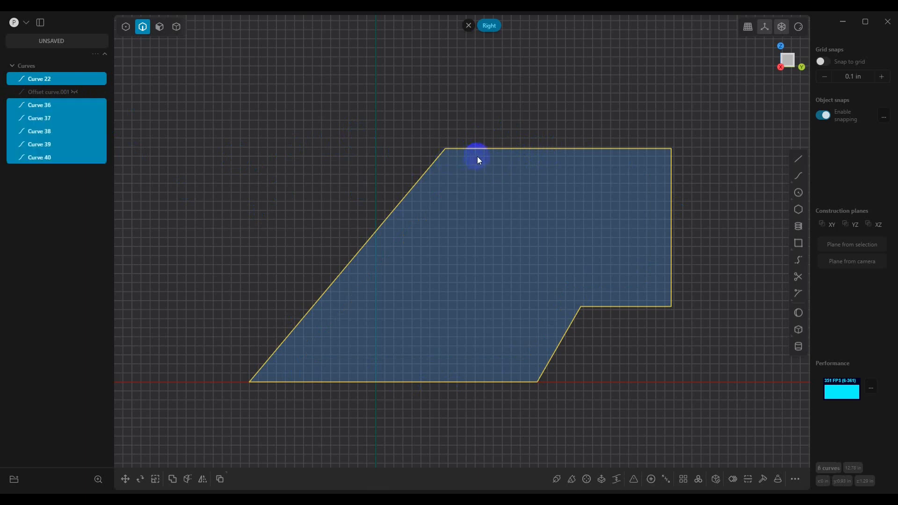
left_click(406, 159)
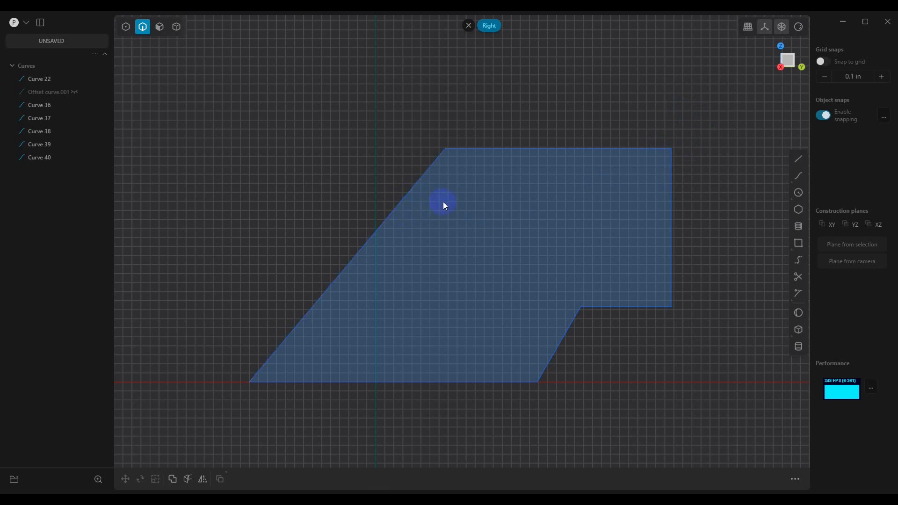
- Offset the outline's long slanted edge 0.375 in toward the inside of the profile
left_click(393, 215)
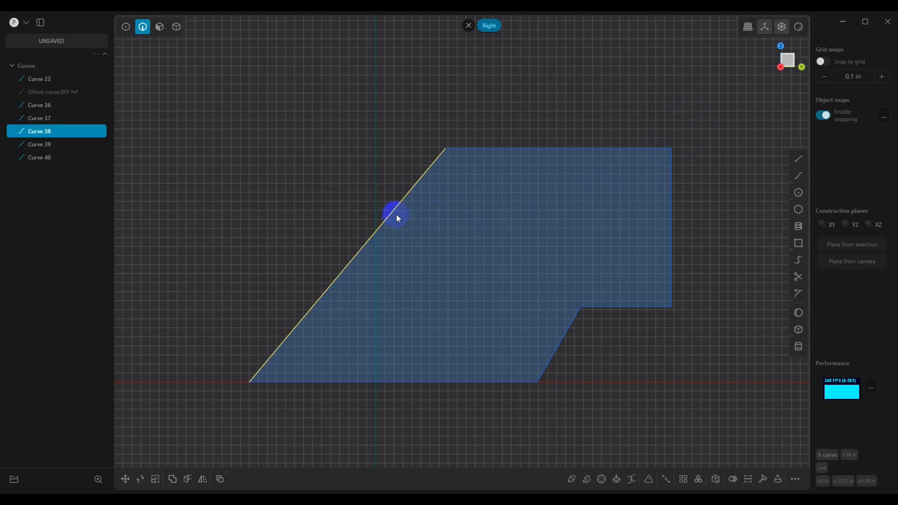
key("o")
left_click_drag(376, 285, 401, 302)
left_click(237, 415)
type("0.375")
key("Return")
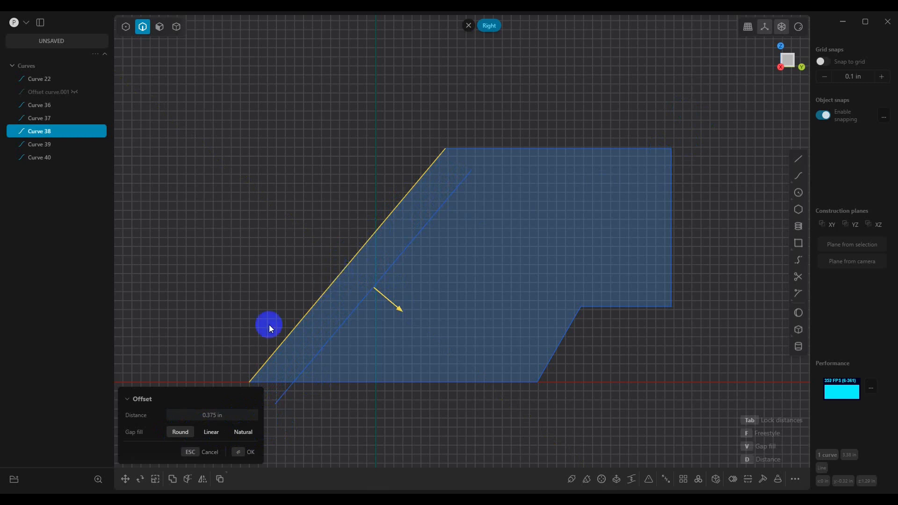
left_click(243, 452)
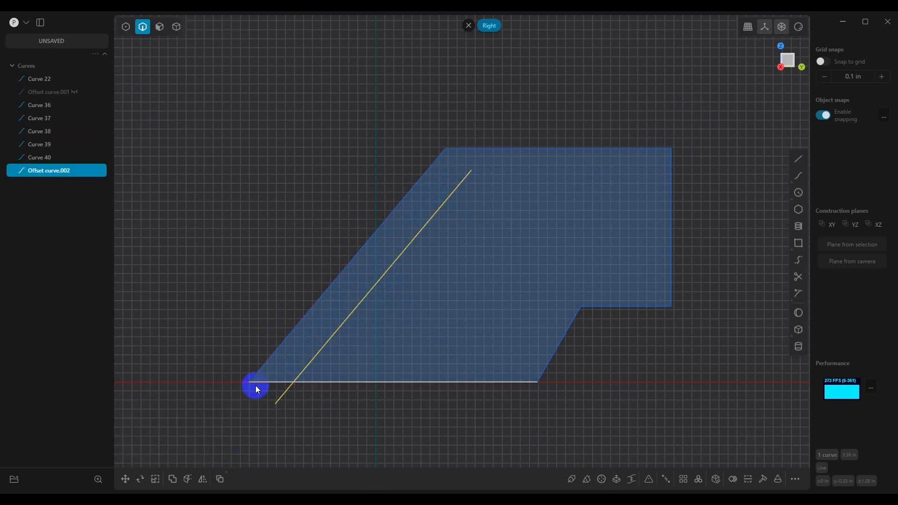
- Offset the outline's top horizontal edge 0.5 in downward into the profile
left_click(525, 151)
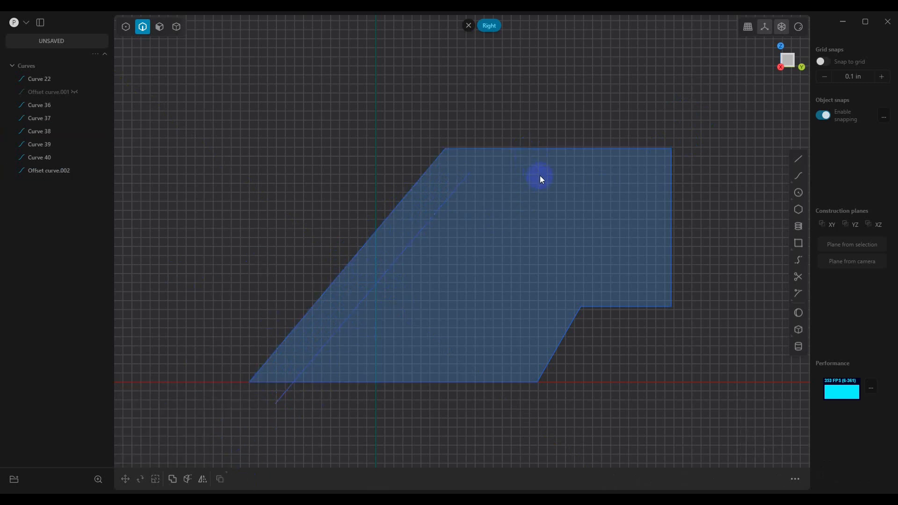
left_click(525, 148)
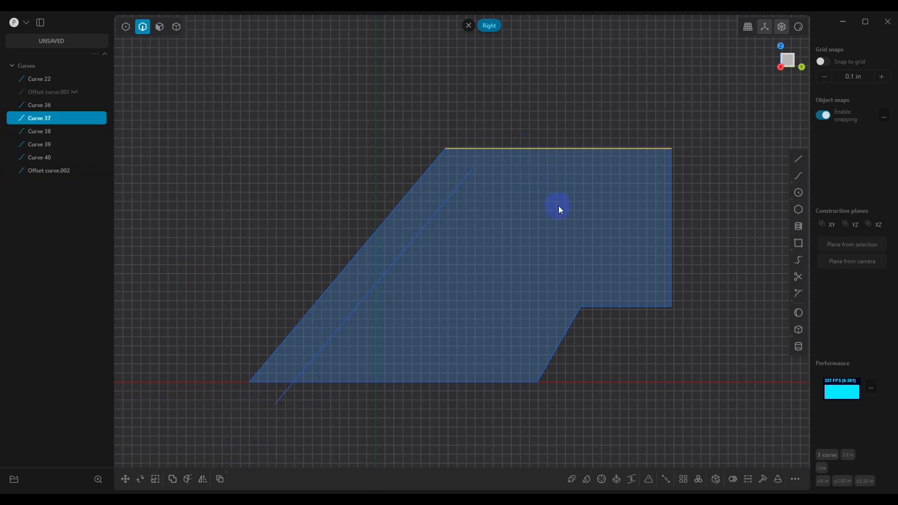
key("o")
left_click_drag(557, 184, 565, 232)
left_click(233, 412)
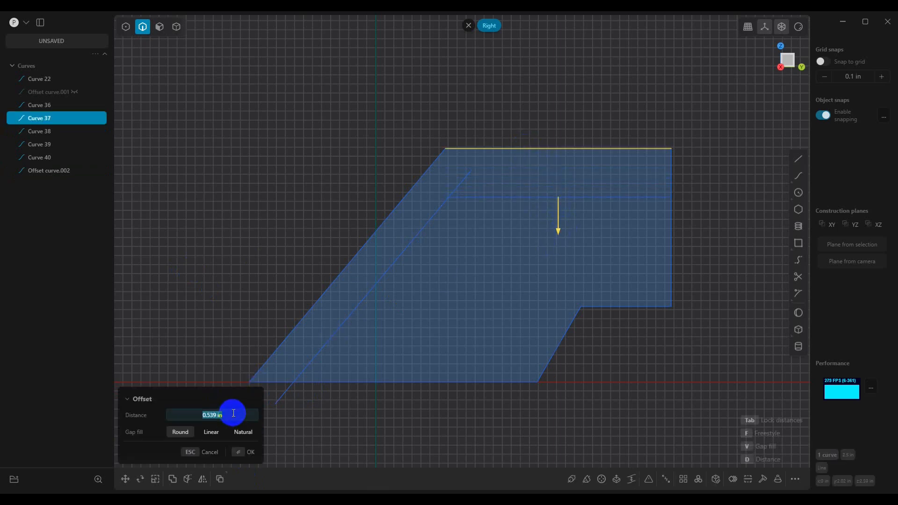
type("0.5")
key("Return")
left_click(250, 450)
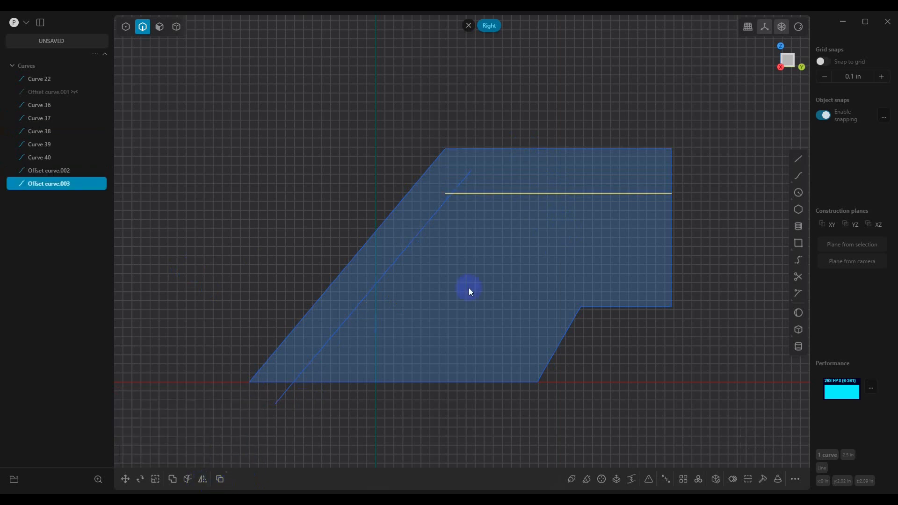
- Offset the outline's vertical edge 0.25 in toward the inside of the profile
left_click(666, 238)
key("o")
left_click_drag(638, 227, 618, 227)
left_click(229, 410)
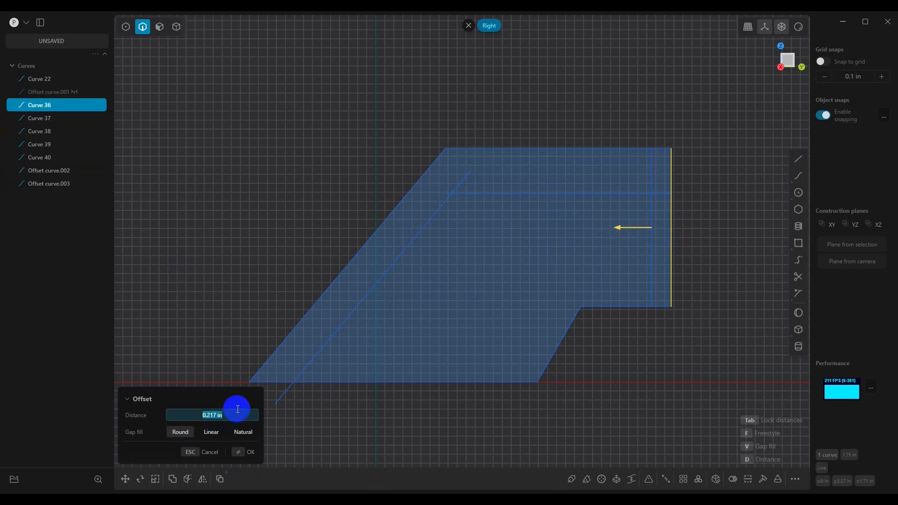
type("0.25")
key("Return")
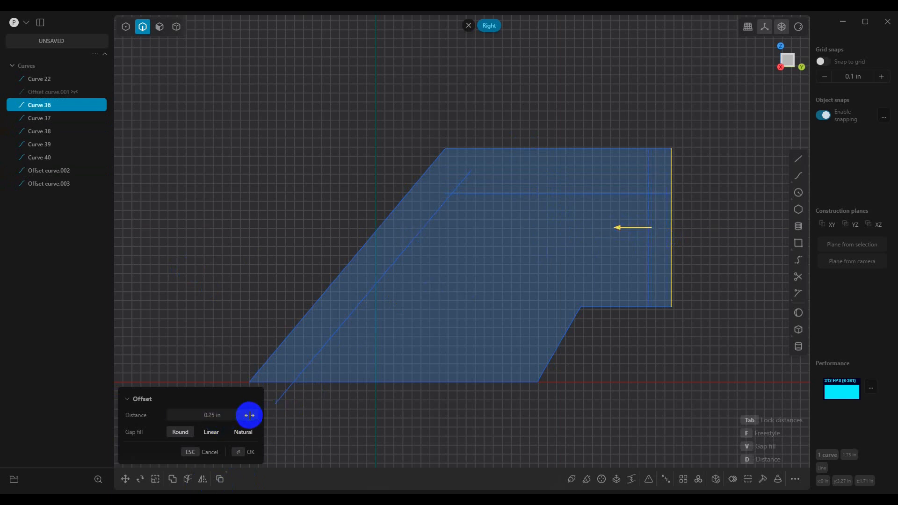
left_click(248, 450)
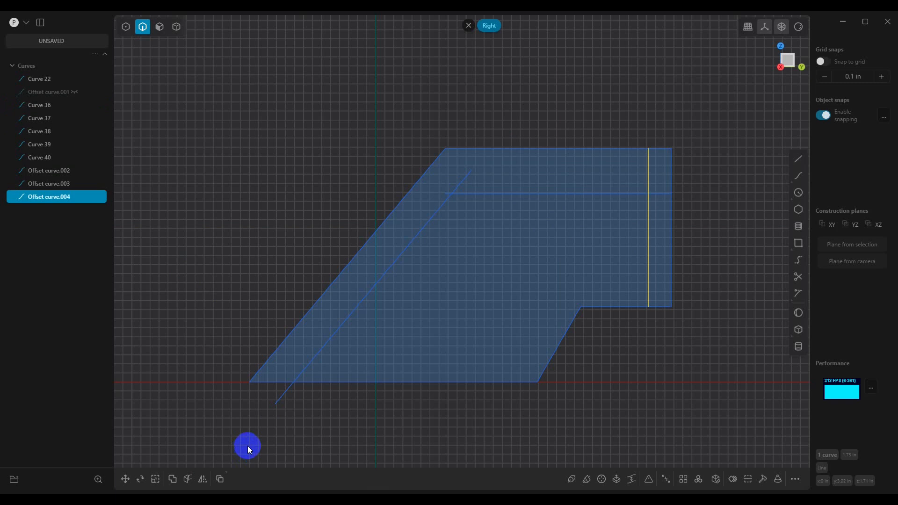
- Offset the short horizontal edge below the vertical side 0.5 in upward into the profile
left_click(603, 308)
key("o")
left_click_drag(631, 271, 615, 222)
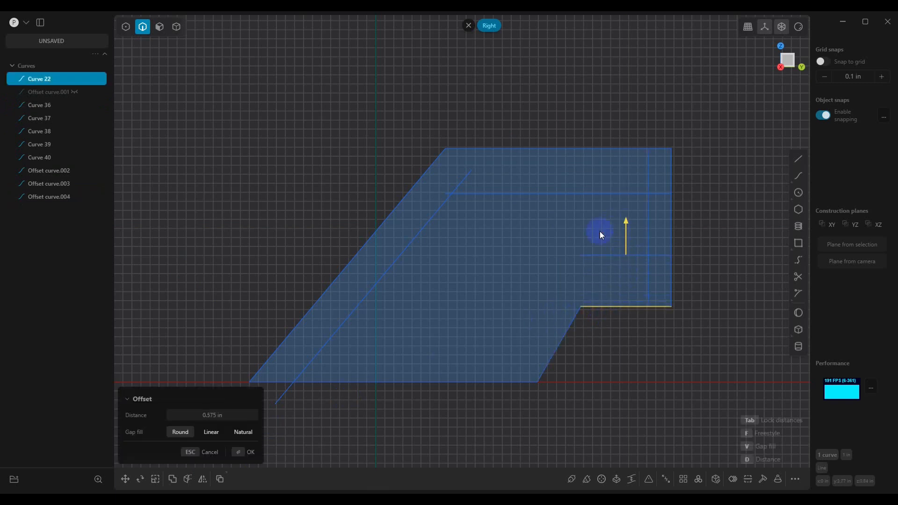
left_click(237, 413)
type("0.5")
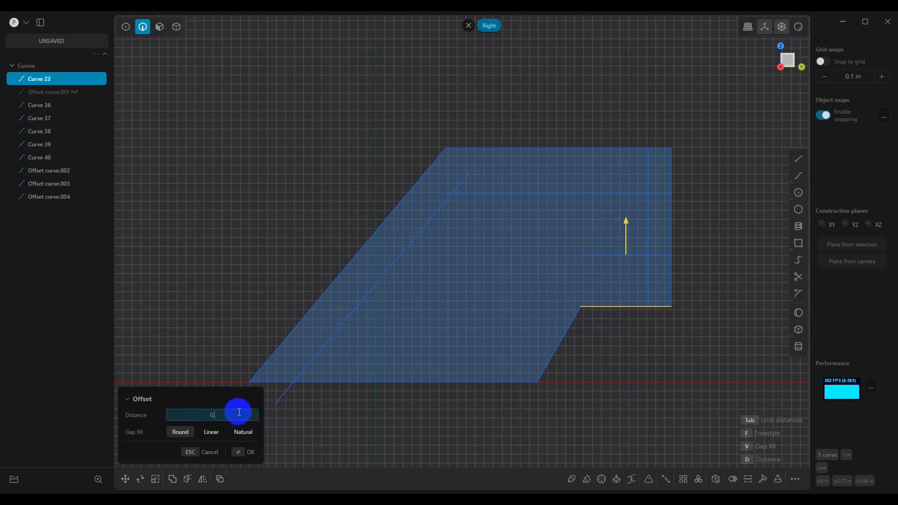
key("Return")
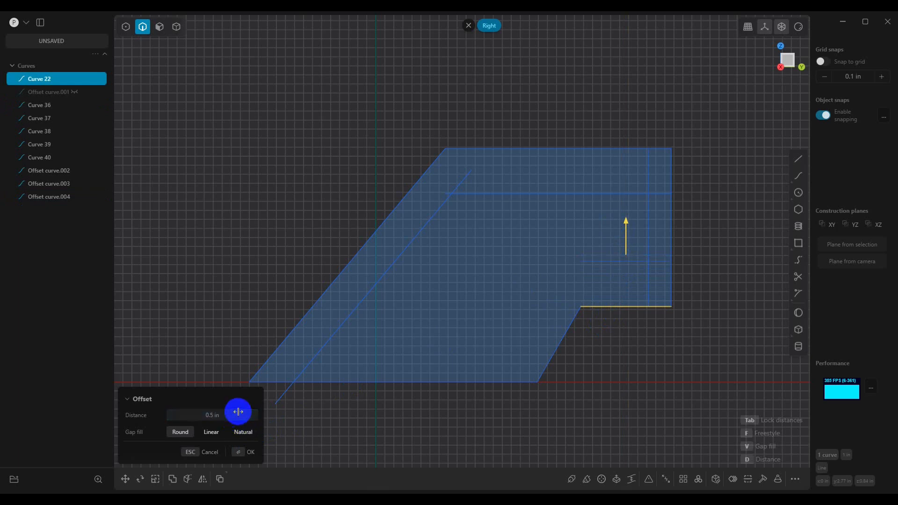
left_click(248, 451)
- Offset the outline's short slanted edge 0.625 in toward the inside of the profile
left_click(565, 329)
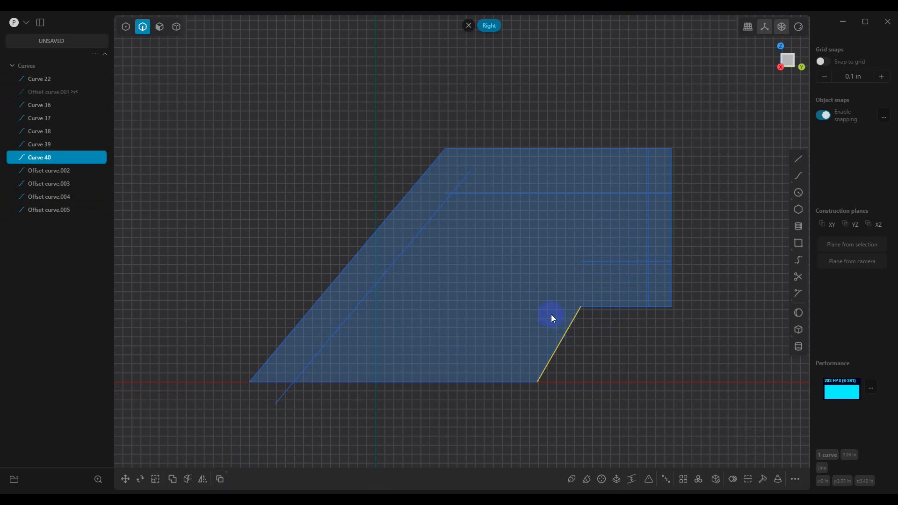
key("o")
left_click_drag(529, 330, 478, 307)
left_click(231, 415)
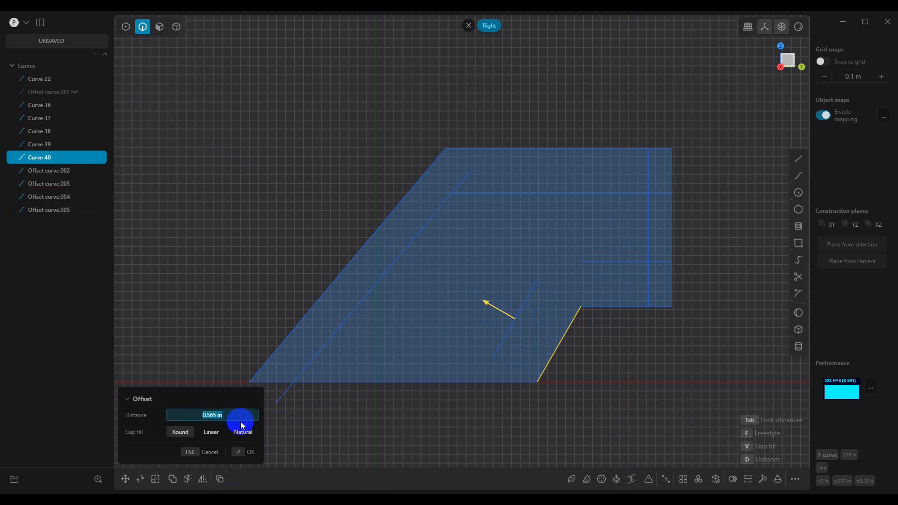
type("0.625")
key("Return")
left_click(252, 456)
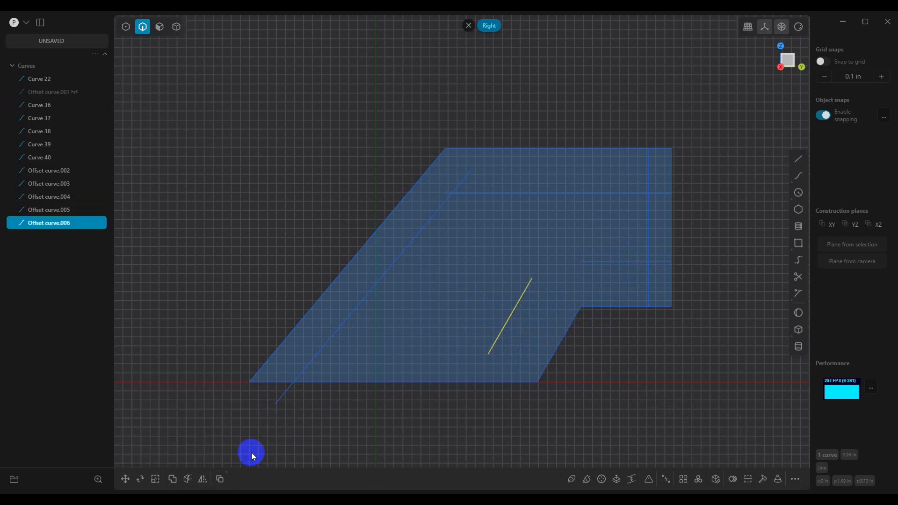
- Offset the outline's bottom horizontal edge 0.25 in upward into the profile
left_click(446, 382)
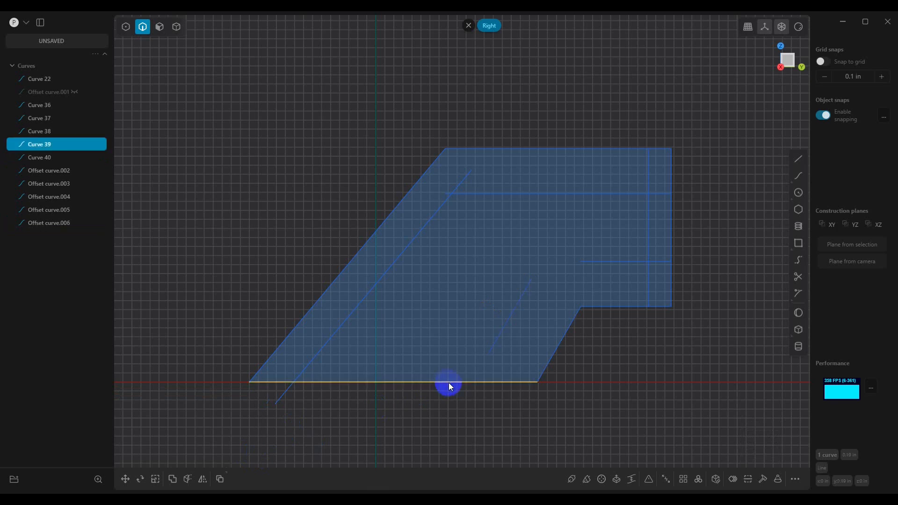
key("o")
left_click_drag(393, 354, 394, 329)
left_click(240, 417)
type("0.25")
key("Return")
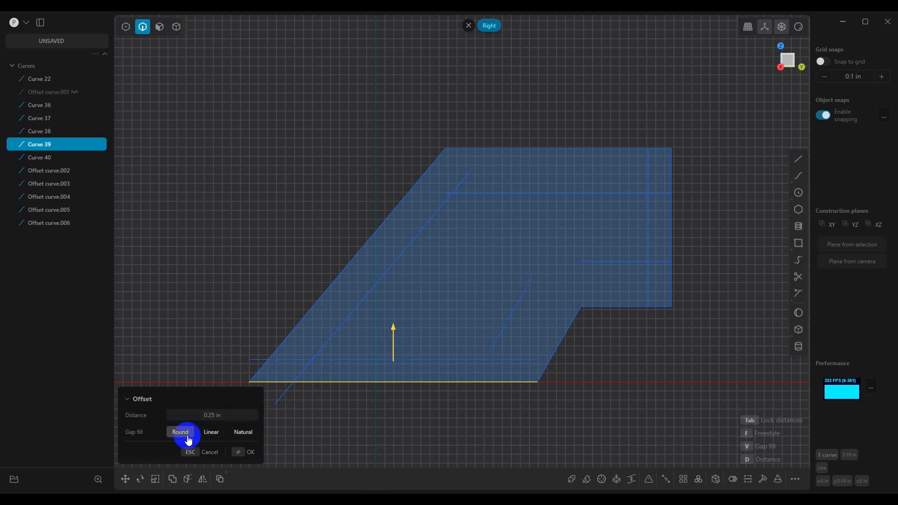
left_click(240, 452)
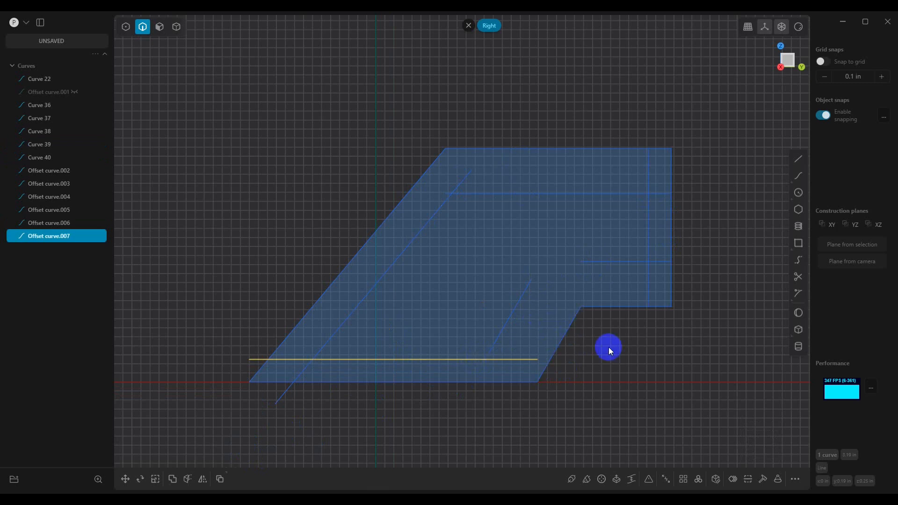
- Extend the short slanted offset line by 1 in at both ends with the Natural shape using Extend Curve
left_click(516, 311)
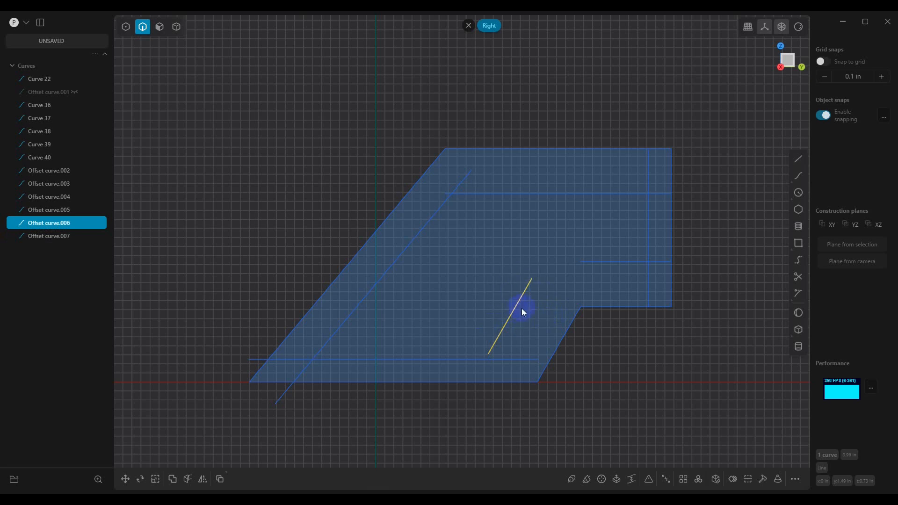
key("ctrl+shift+p")
type("ext")
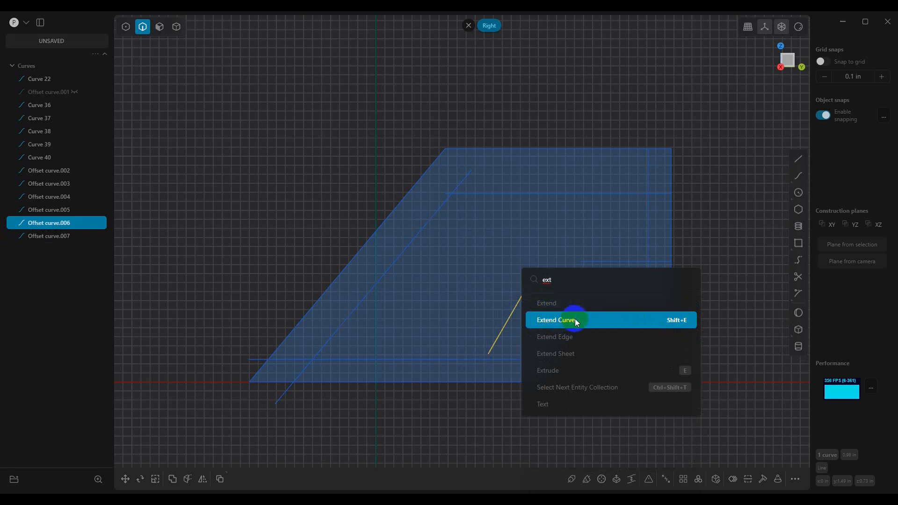
right_click(653, 322)
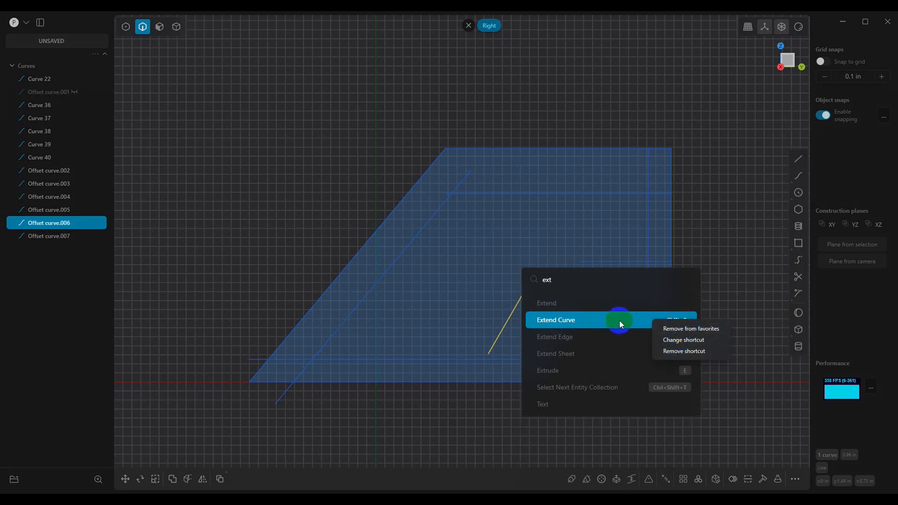
left_click(566, 318)
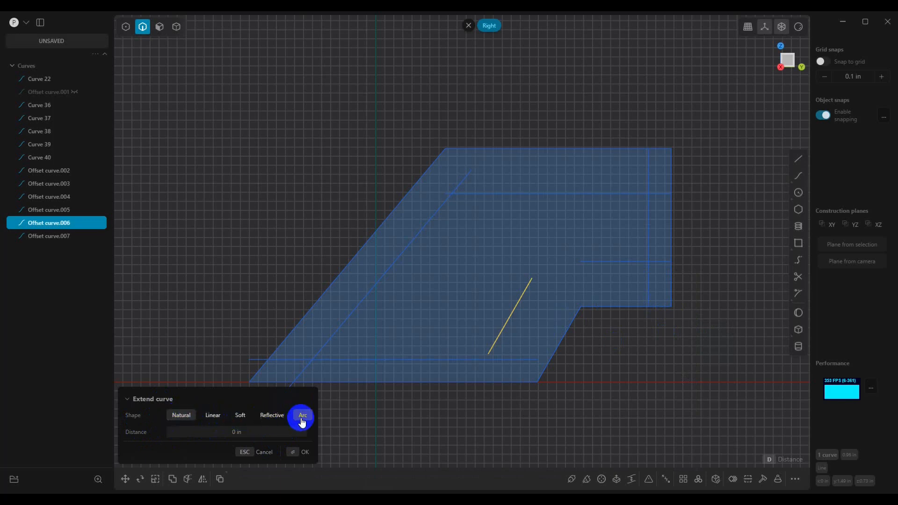
left_click(211, 415)
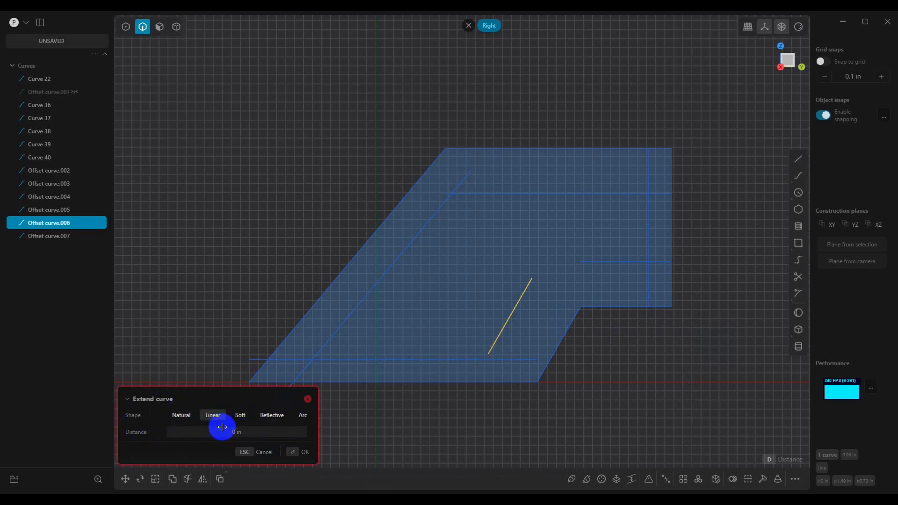
left_click(182, 415)
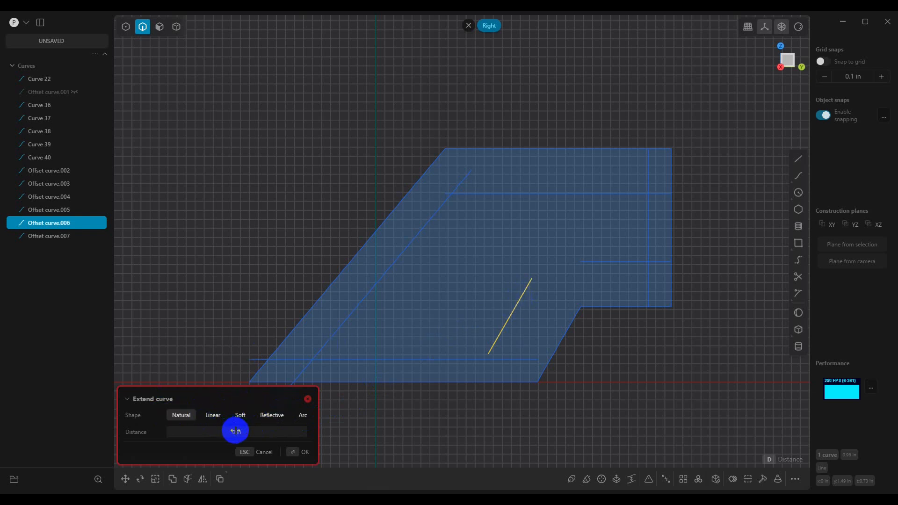
left_click(252, 431)
type("1")
key("Return")
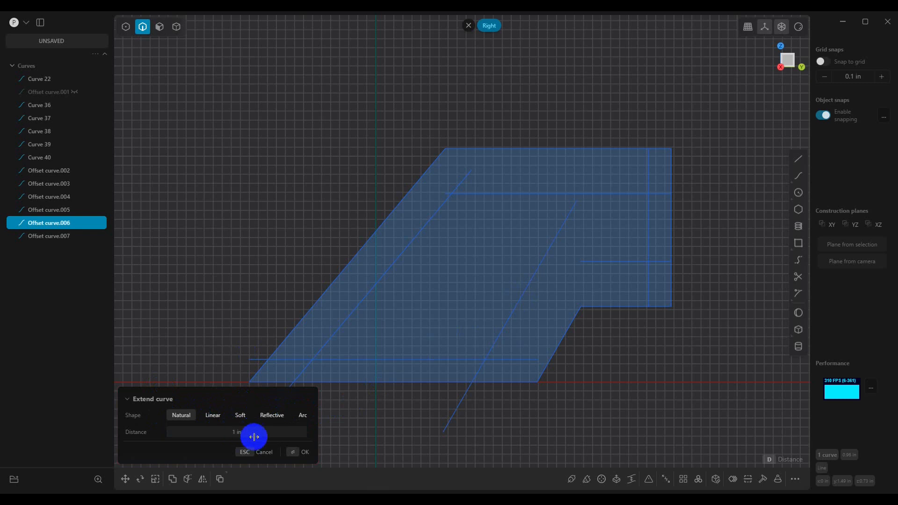
left_click(304, 452)
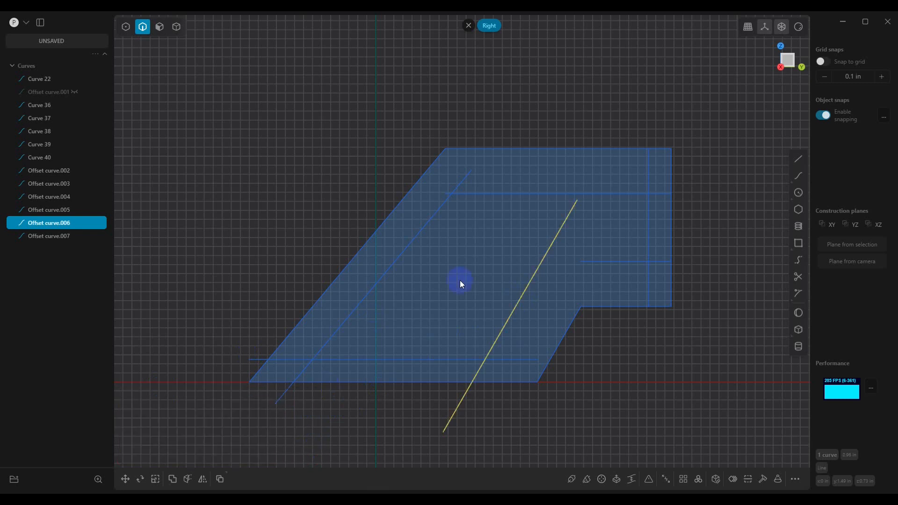
- Extend the short horizontal offset line inside the profile by 1 in at both ends
left_click(609, 262)
key("shift+e")
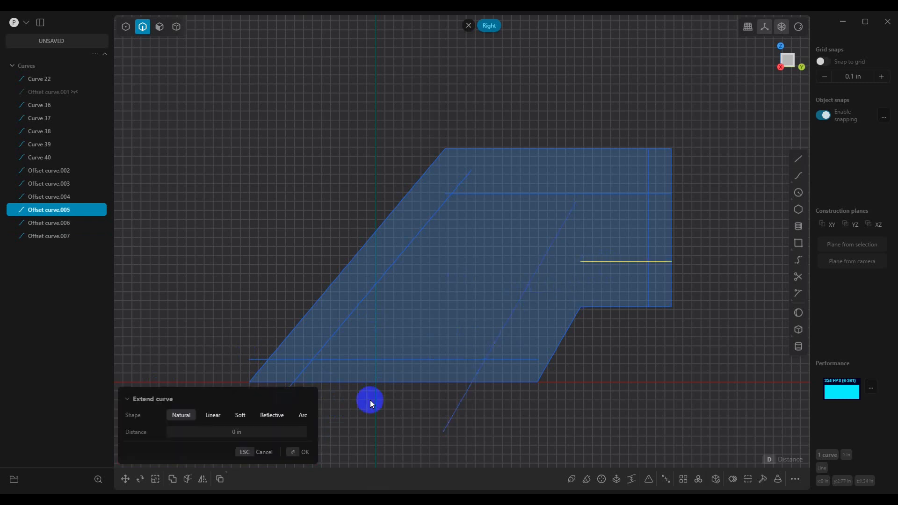
left_click(238, 432)
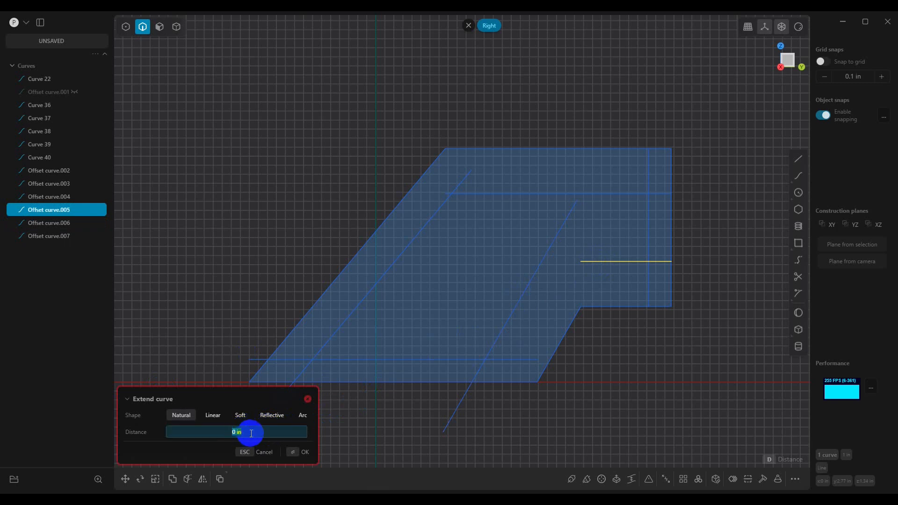
type("1")
key("Return")
left_click(302, 454)
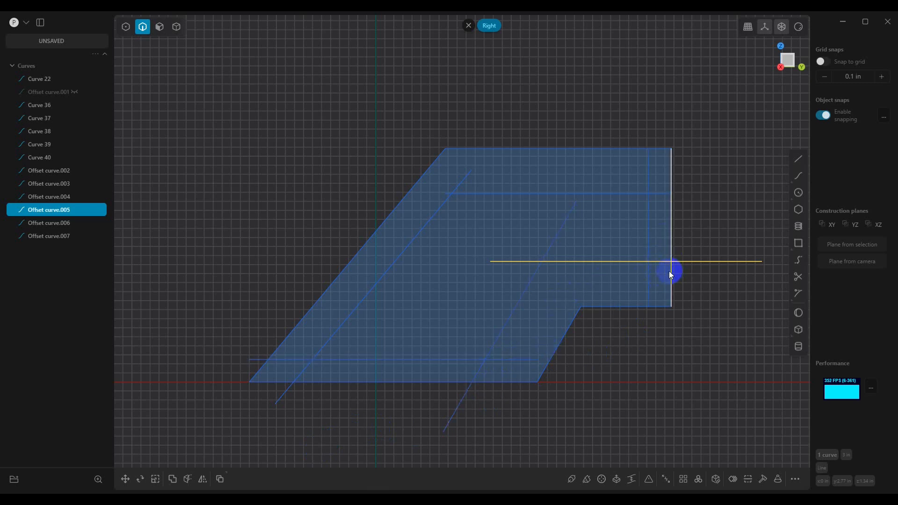
- Trim away all offset line segments that overhang the inner corners, leaving only the closed inner profile inside the outline
key("t")
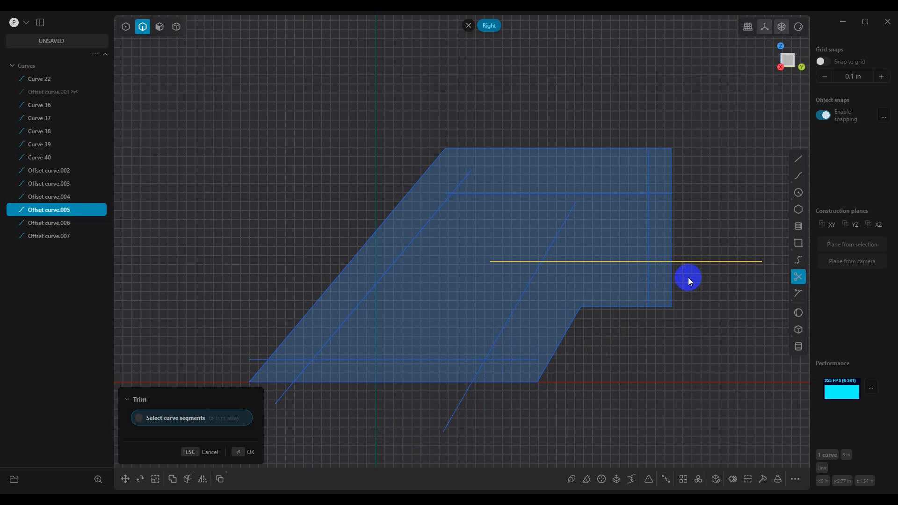
left_click(691, 261)
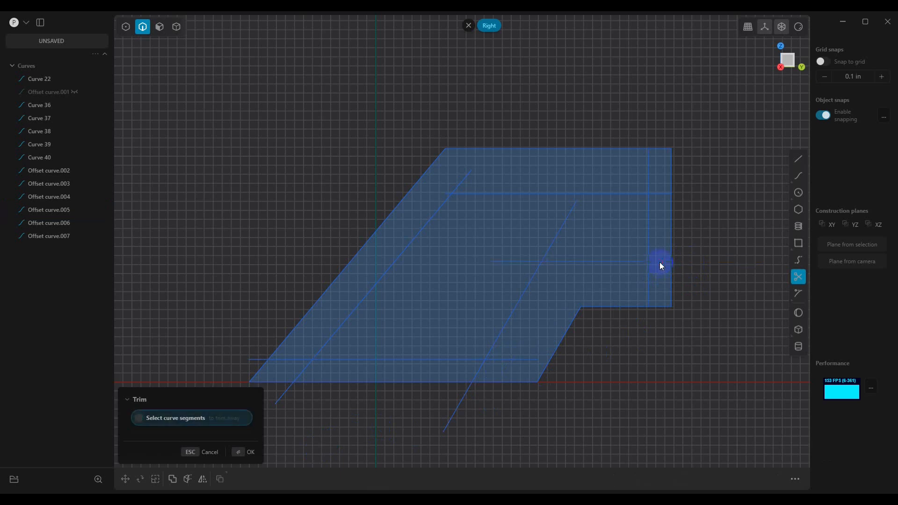
left_click(560, 232)
left_click(516, 260)
left_click(477, 377)
left_click(506, 360)
left_click(281, 398)
left_click(276, 357)
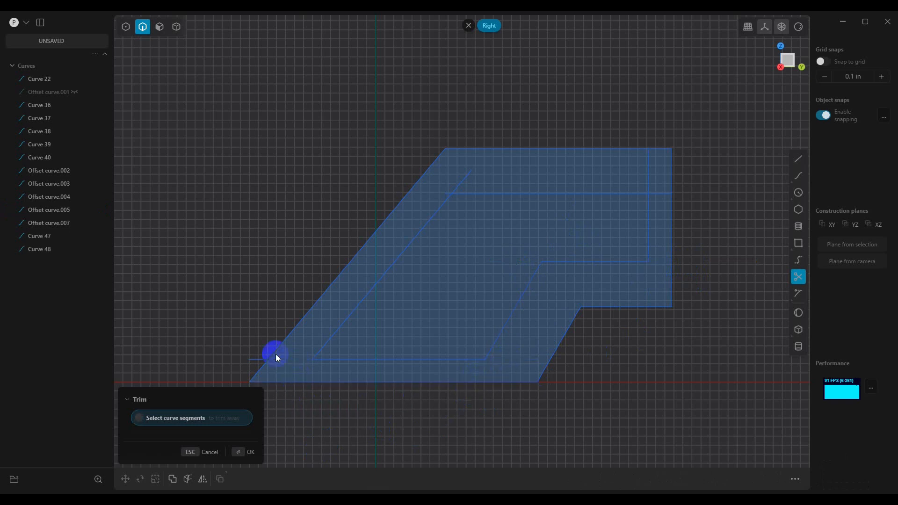
left_click(443, 195)
left_click(647, 173)
left_click(660, 190)
left_click(256, 452)
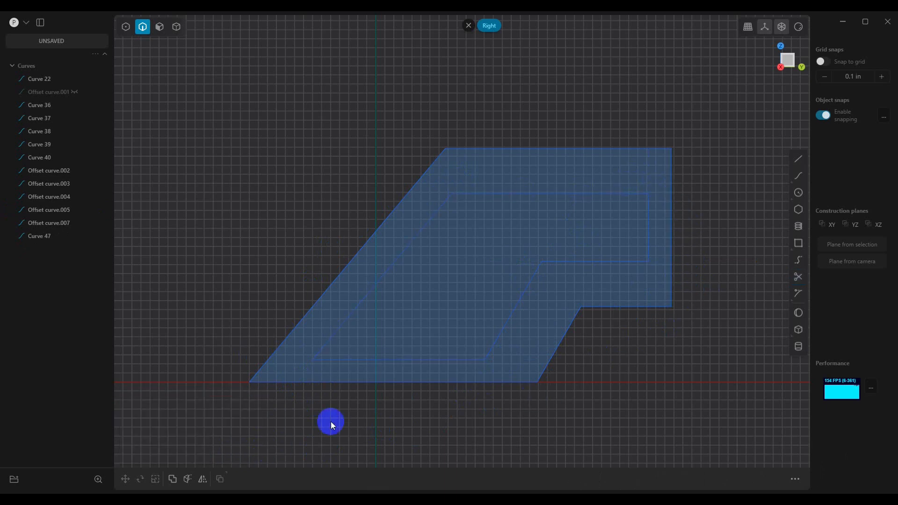
- Join all visible segments into one outer and one inner closed curve, and select the inner curve
key("ctrl+a")
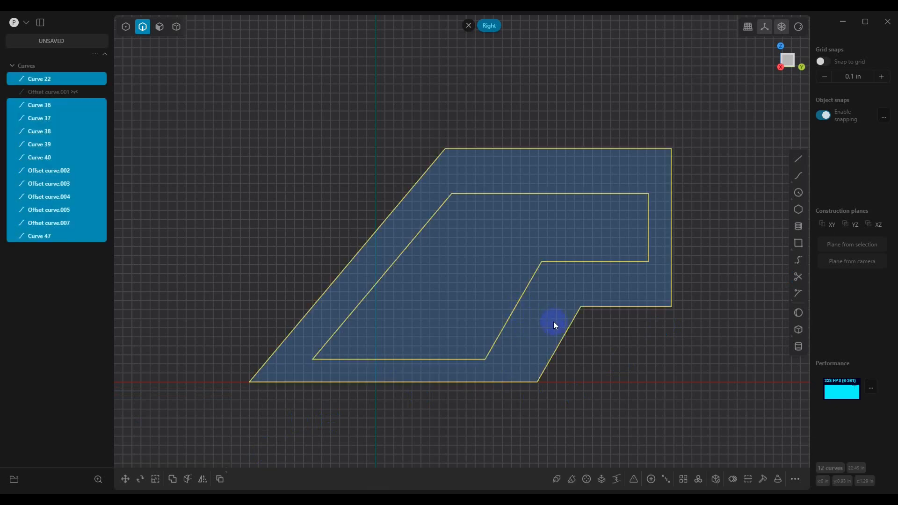
key("Delete")
left_click(635, 385)
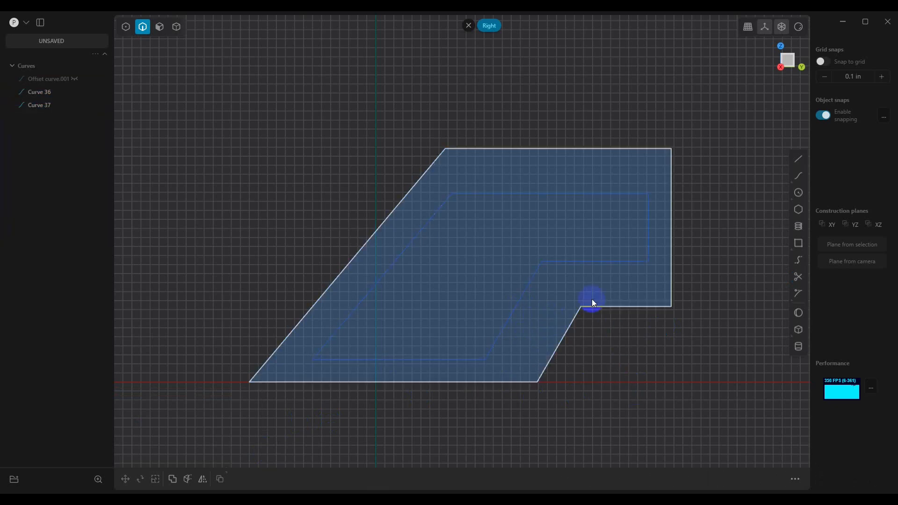
left_click(530, 285)
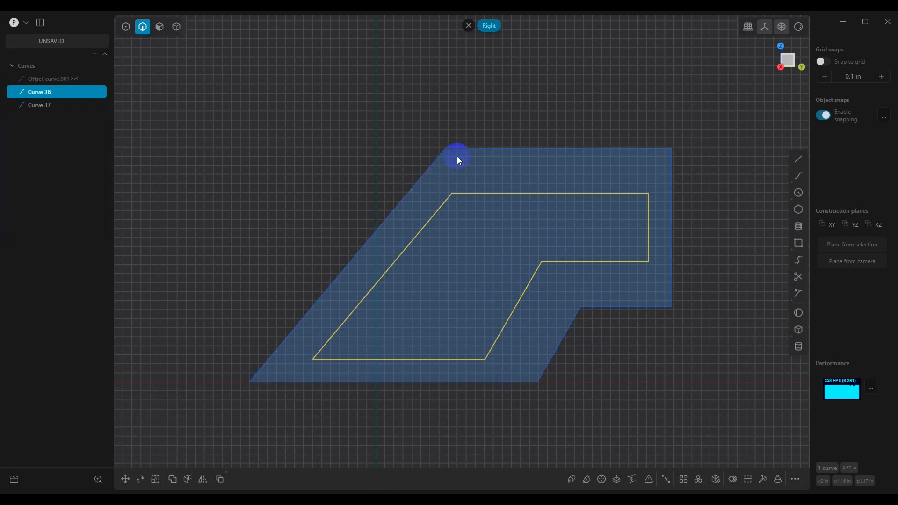